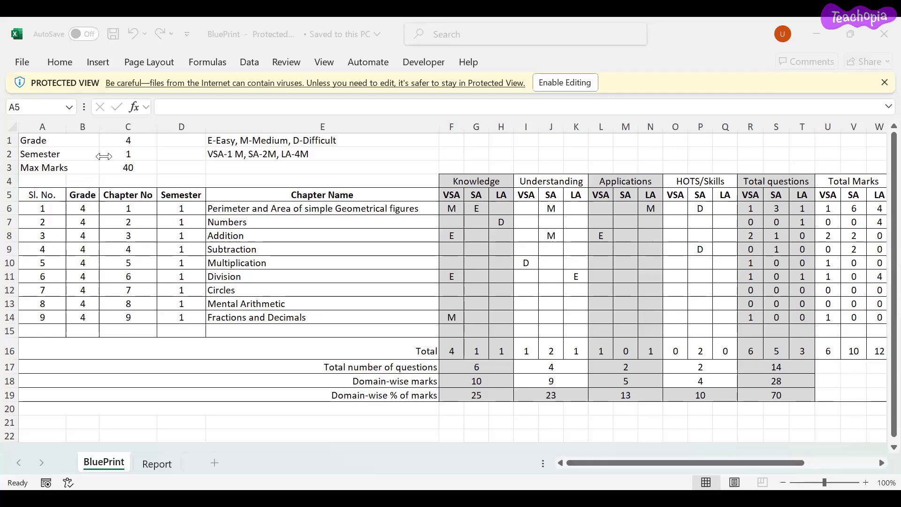
Set the blueprint's Grade to 5 and its Semester to 2.
click(124, 144)
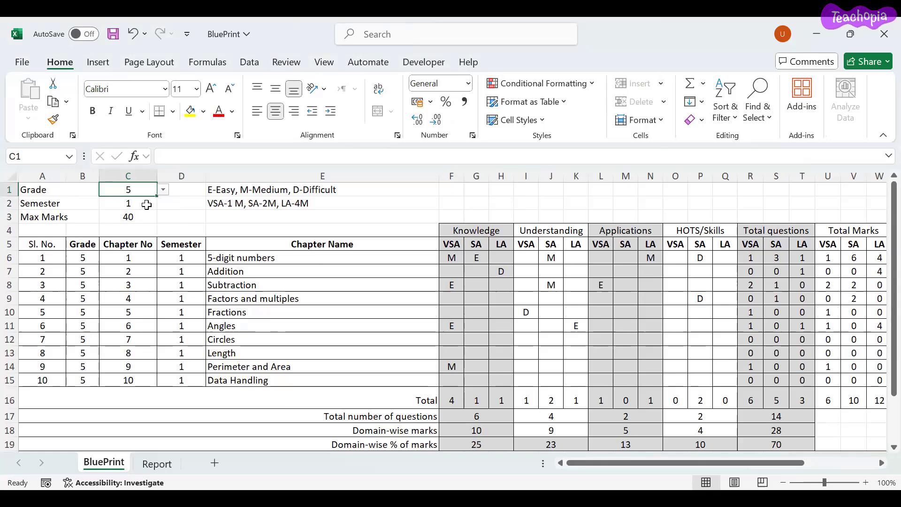
key(alt+Down)
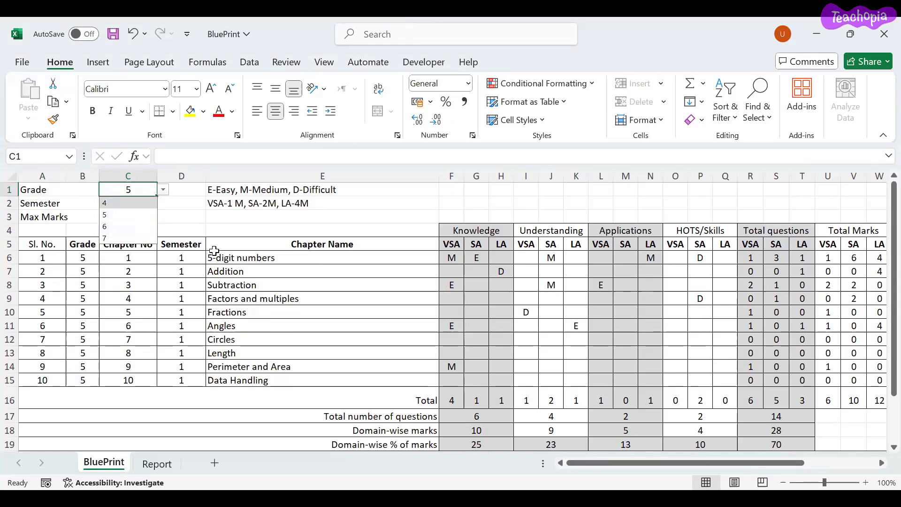
click(128, 204)
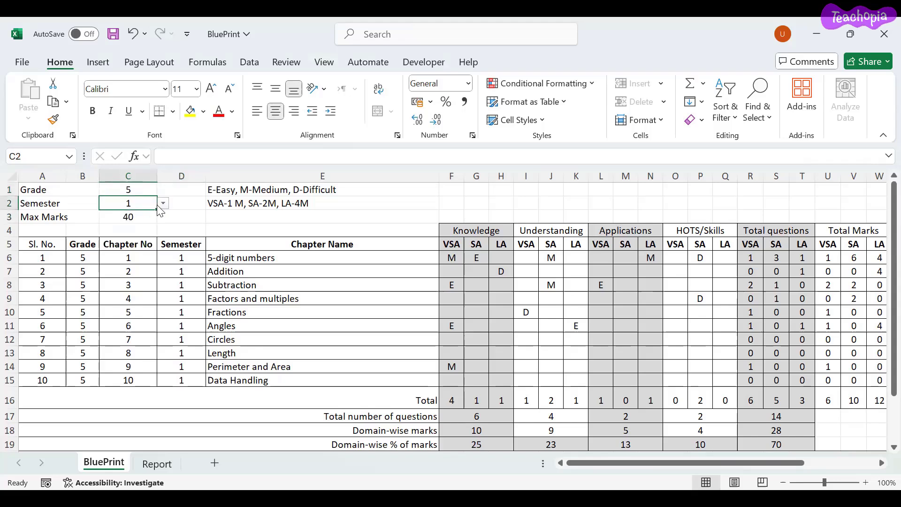
click(162, 203)
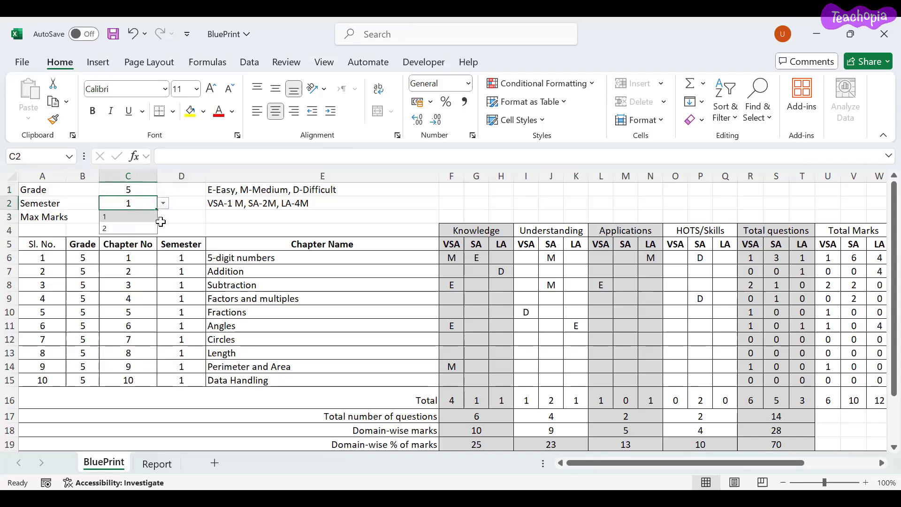
click(128, 228)
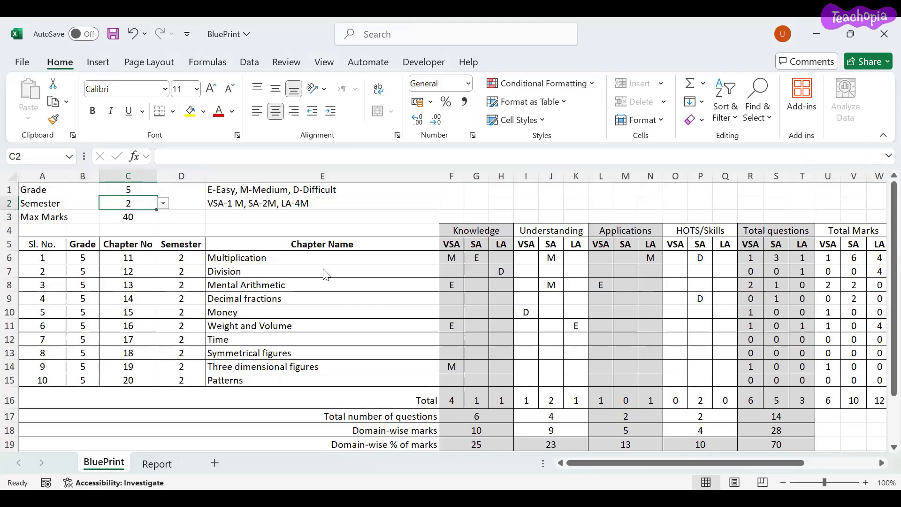
Set the blueprint's Grade to 6 and its Semester to 1.
click(141, 192)
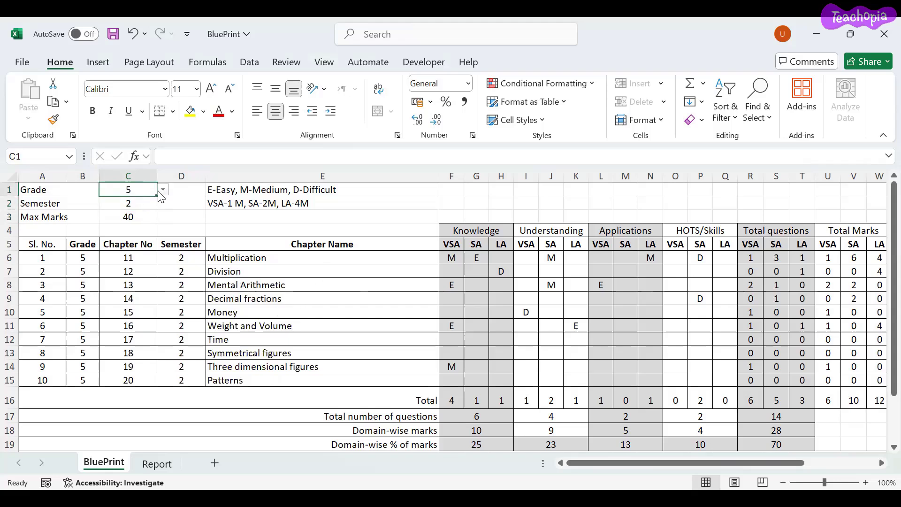
click(163, 190)
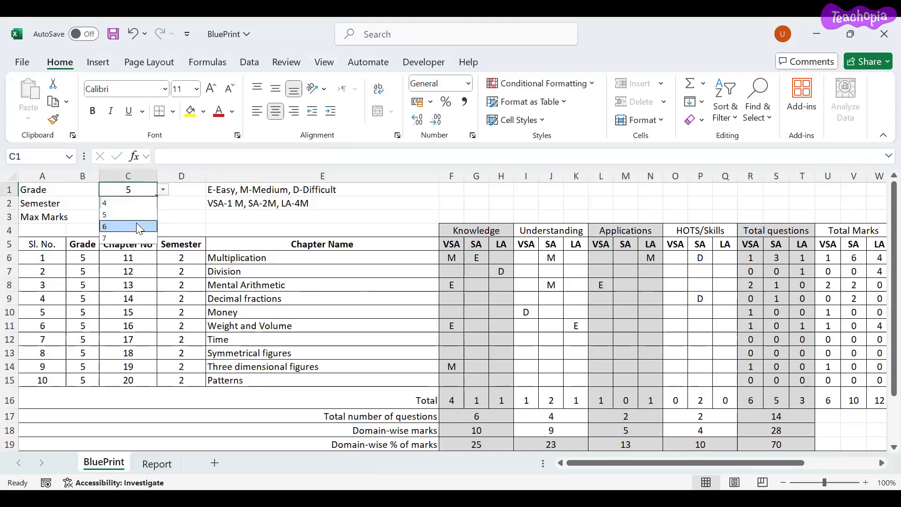
click(137, 226)
click(149, 207)
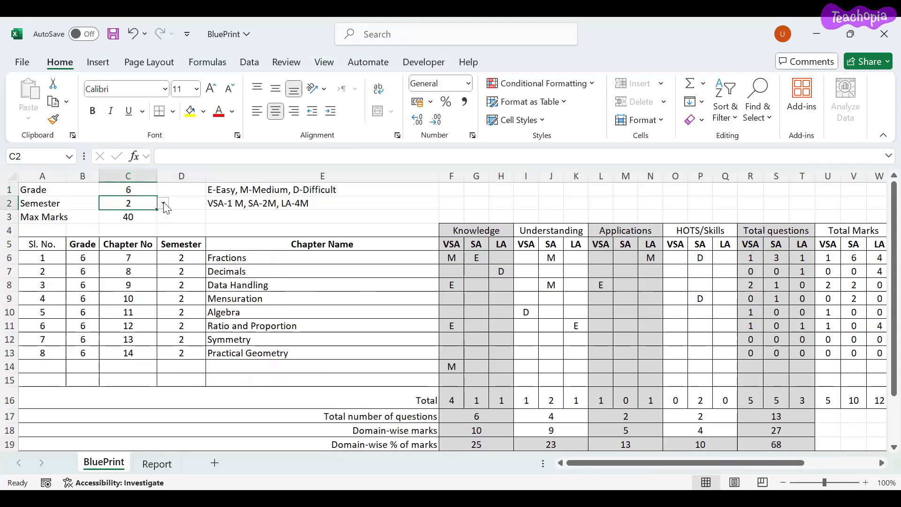
click(164, 204)
click(122, 216)
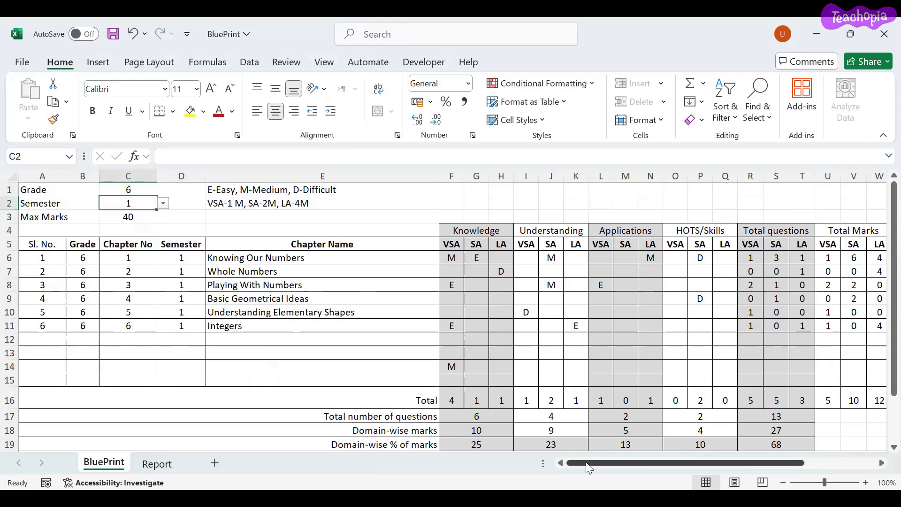
Examine the blueprint's domain, question and marks columns and the available Max Marks options.
drag(586, 462, 636, 461)
scroll(307, 306, left, 4)
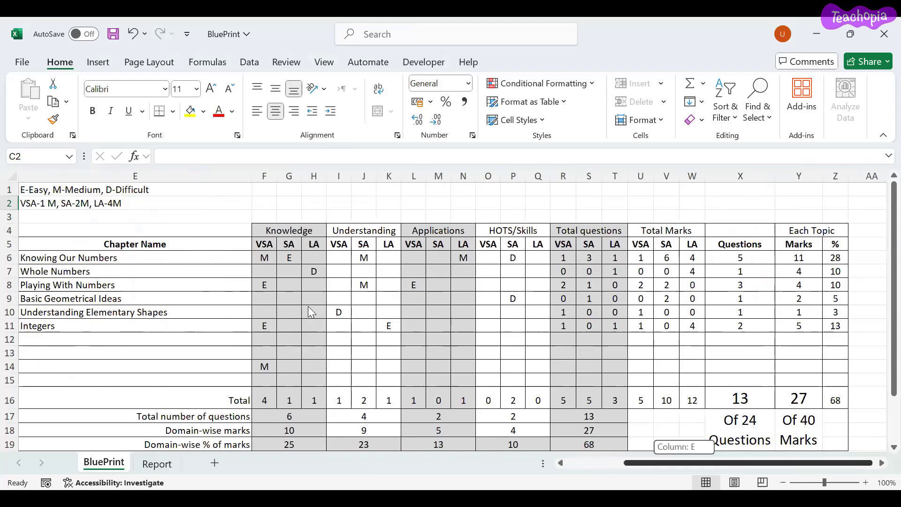
click(124, 217)
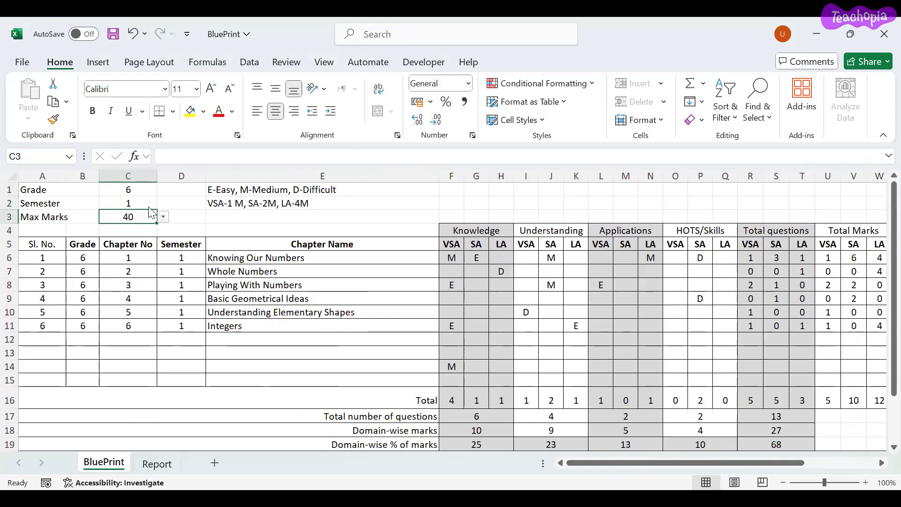
click(163, 217)
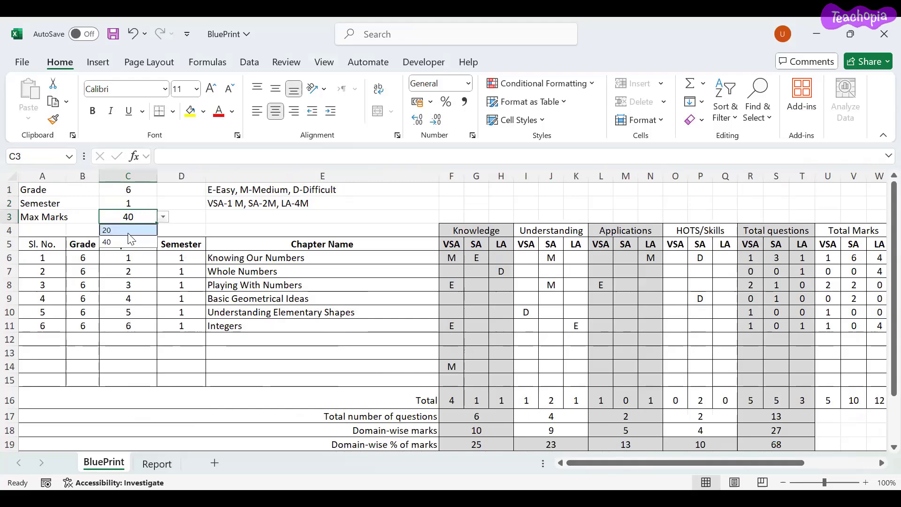
click(190, 218)
drag(640, 461, 660, 460)
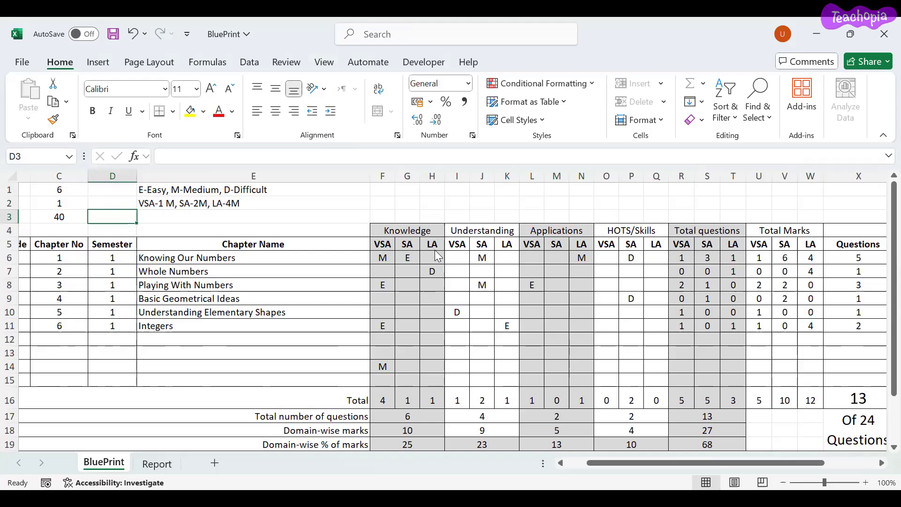
scroll(435, 253, left, 1)
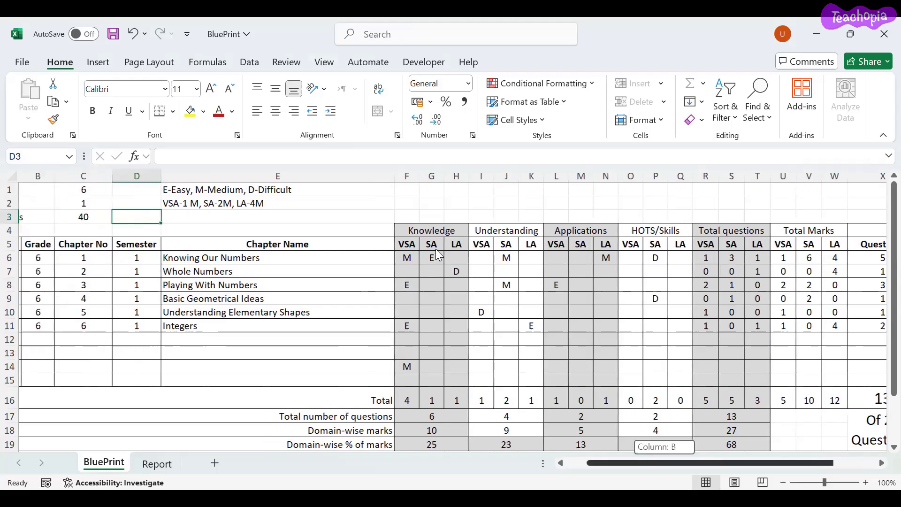
scroll(389, 268, right, 3)
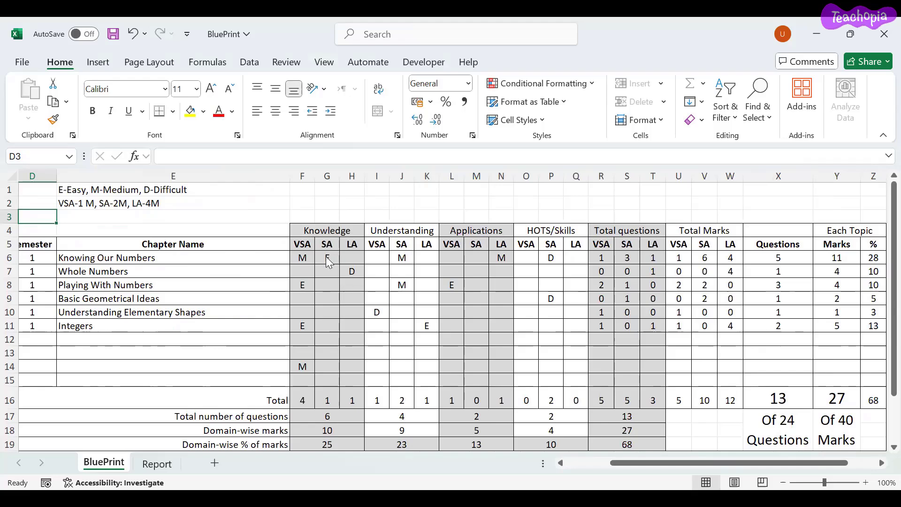
Set the Knowledge VSA question of the chapter Knowing Our Numbers to difficulty E.
click(304, 256)
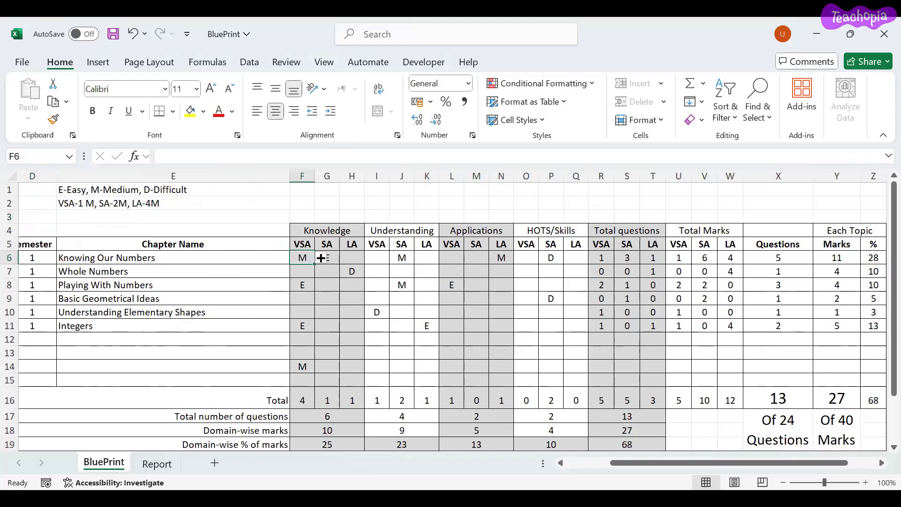
click(321, 258)
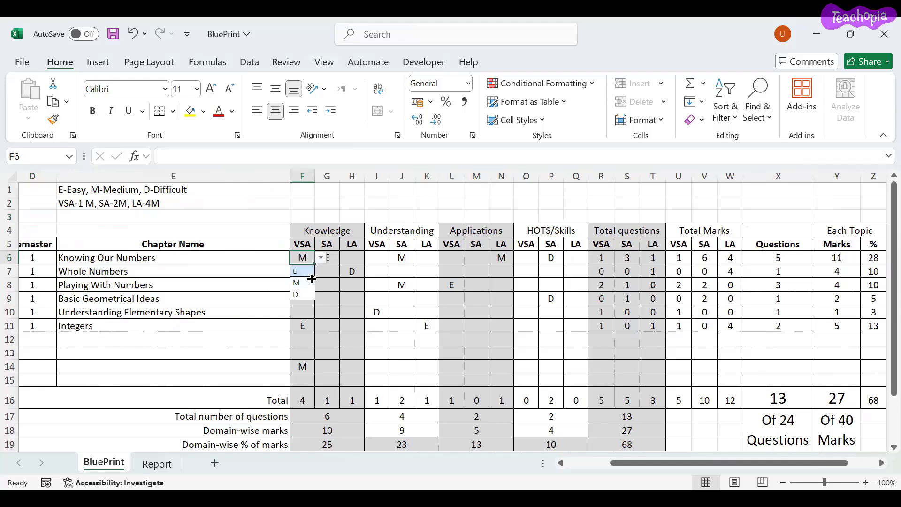
click(273, 283)
click(302, 256)
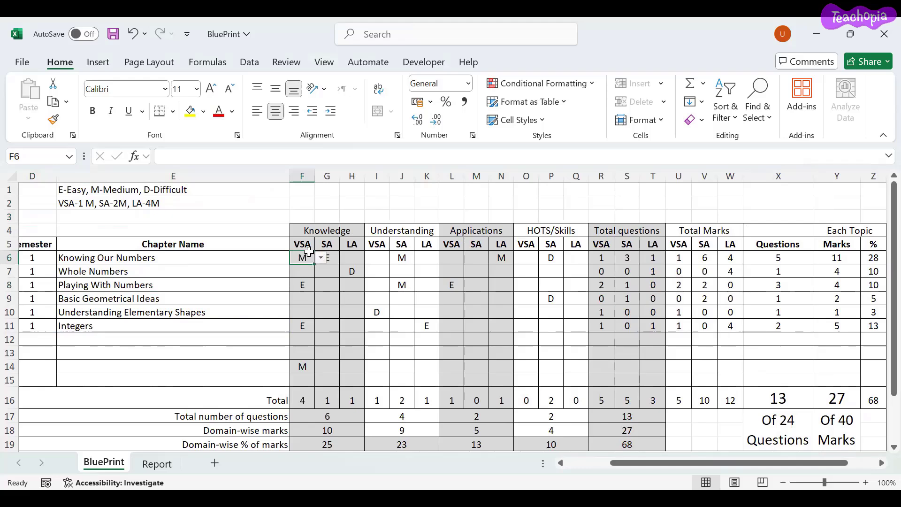
key(alt+Down)
key(Escape)
click(319, 258)
click(297, 272)
Examine the question, marks and percentage totals for each topic and each domain.
drag(633, 462, 646, 461)
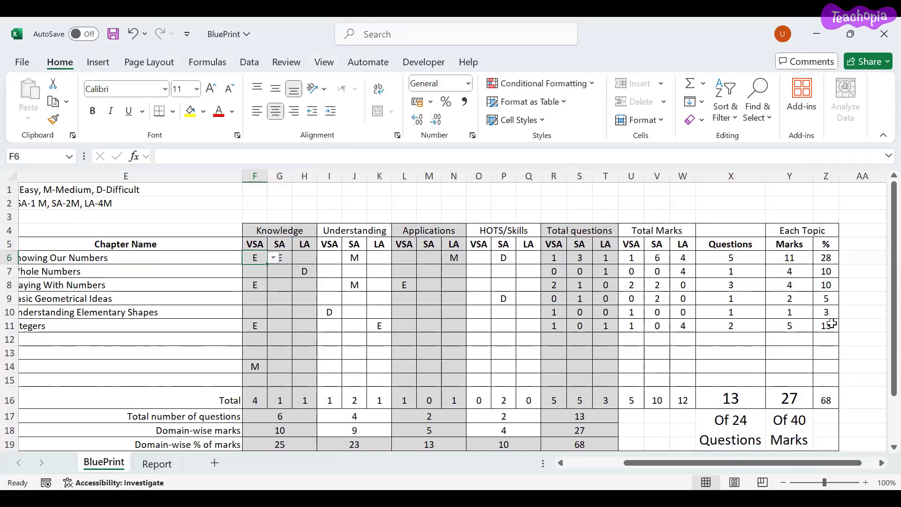
click(789, 399)
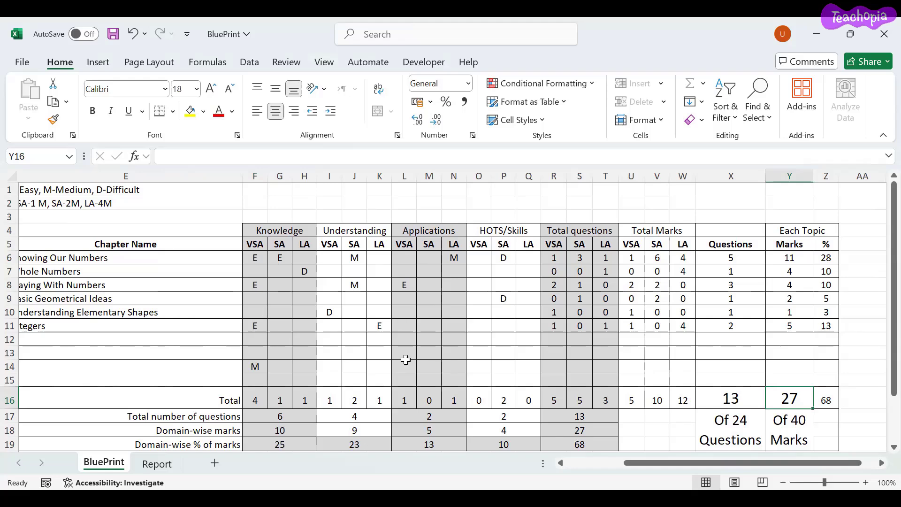
scroll(796, 293, down, 2)
scroll(776, 277, up, 2)
scroll(505, 365, down, 2)
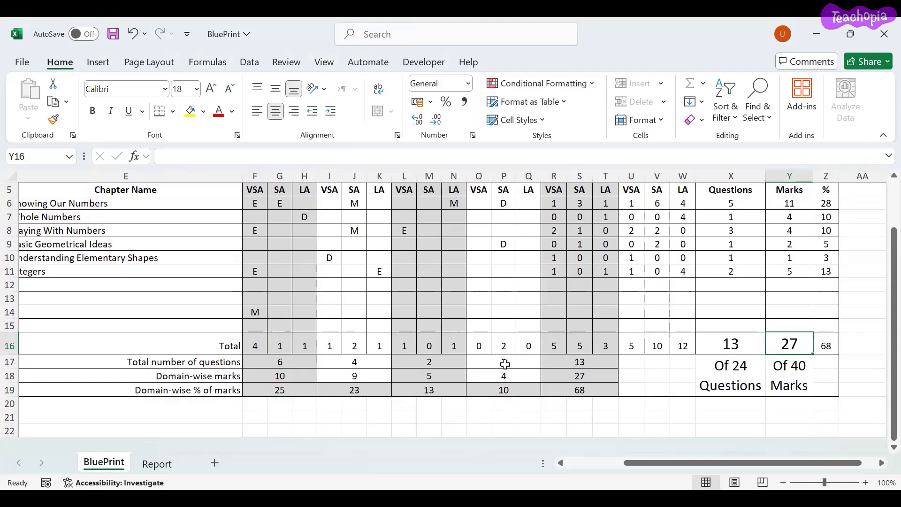
scroll(511, 364, up, 2)
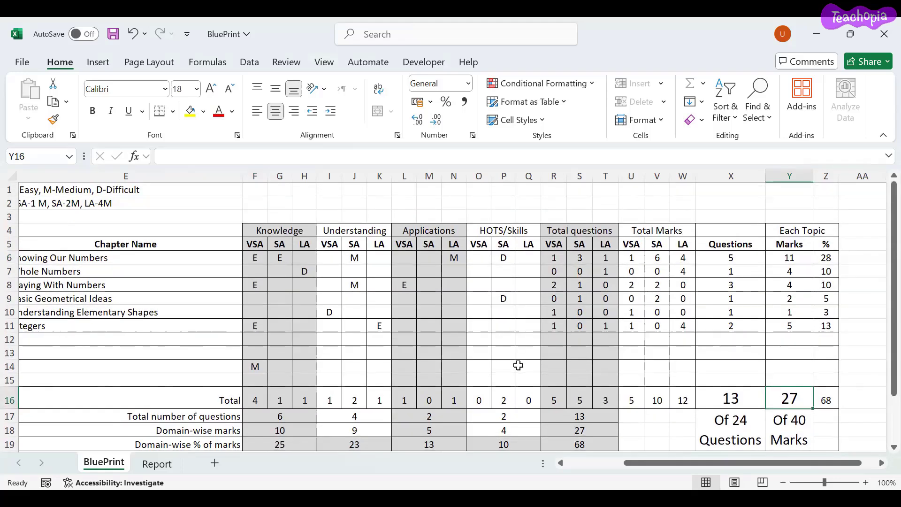
Slightly narrow the Chapter Name column so more of the marks columns fit in view.
drag(645, 458, 627, 469)
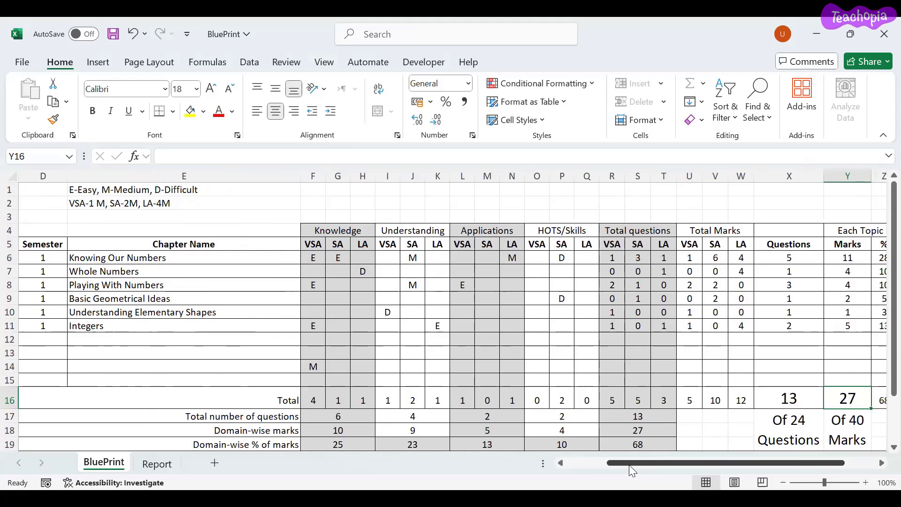
drag(300, 176, 286, 176)
scroll(305, 281, down, 2)
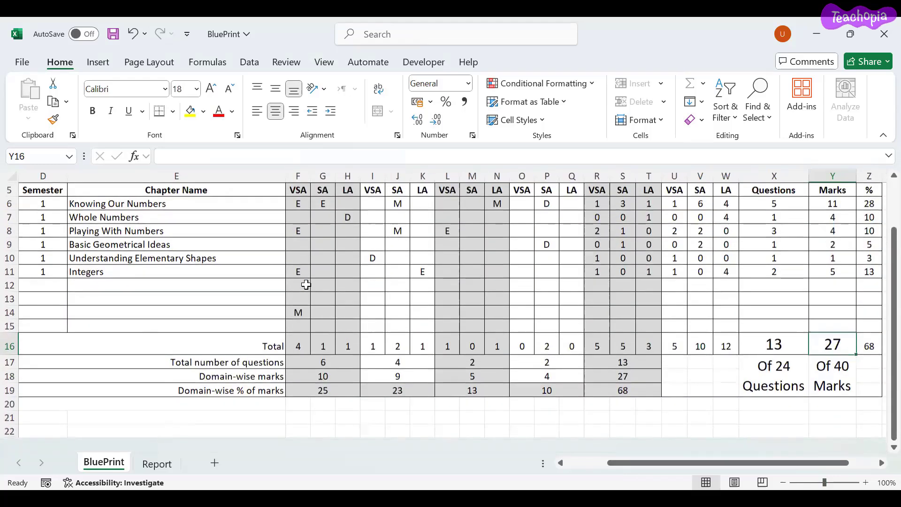
scroll(305, 281, up, 2)
Set the Applications VSA question of the chapter Whole Numbers to difficulty M.
click(582, 462)
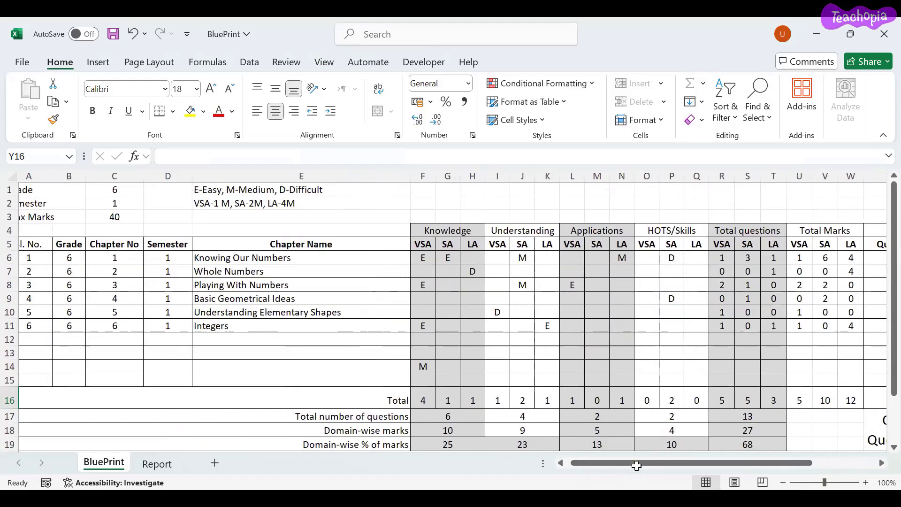
drag(637, 465, 686, 466)
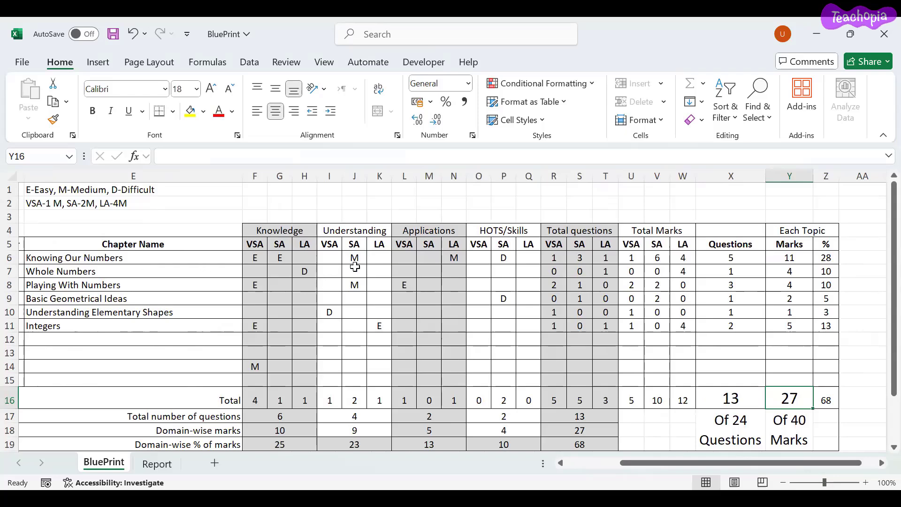
click(403, 272)
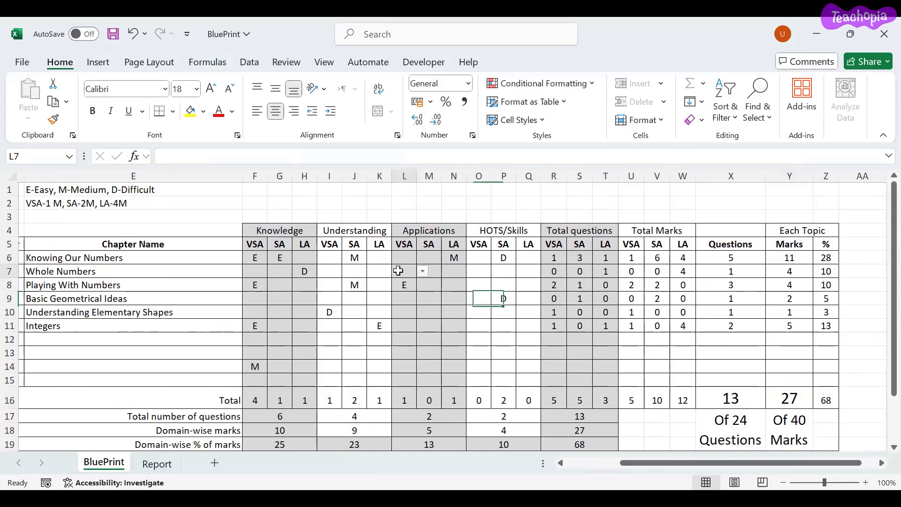
click(422, 272)
click(407, 296)
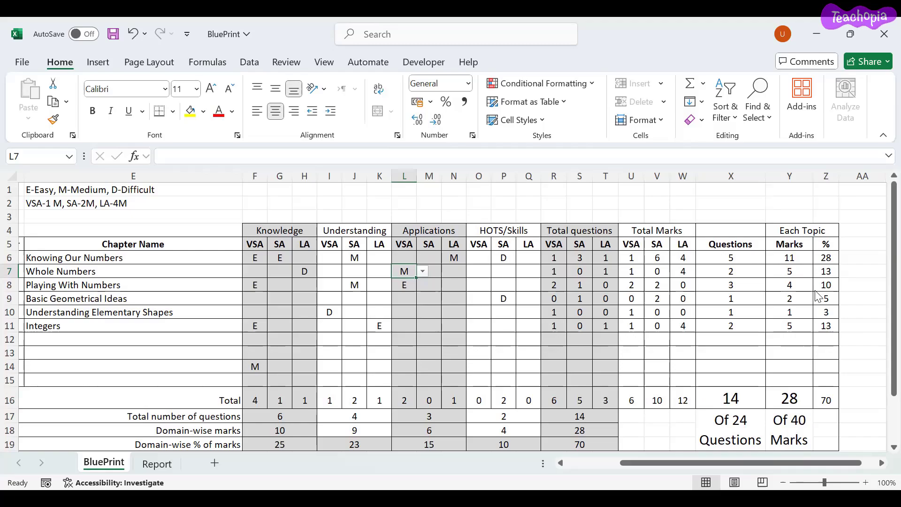
Examine the Report sheet's summaries by chapter, question type and difficulty level, comparing them with the BluePrint sheet.
click(158, 463)
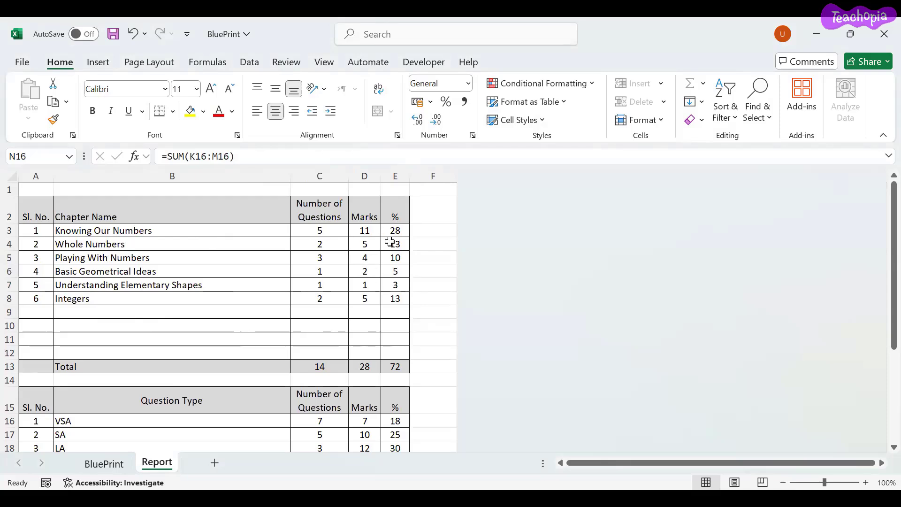
scroll(319, 306, down, 1)
scroll(319, 306, down, 2)
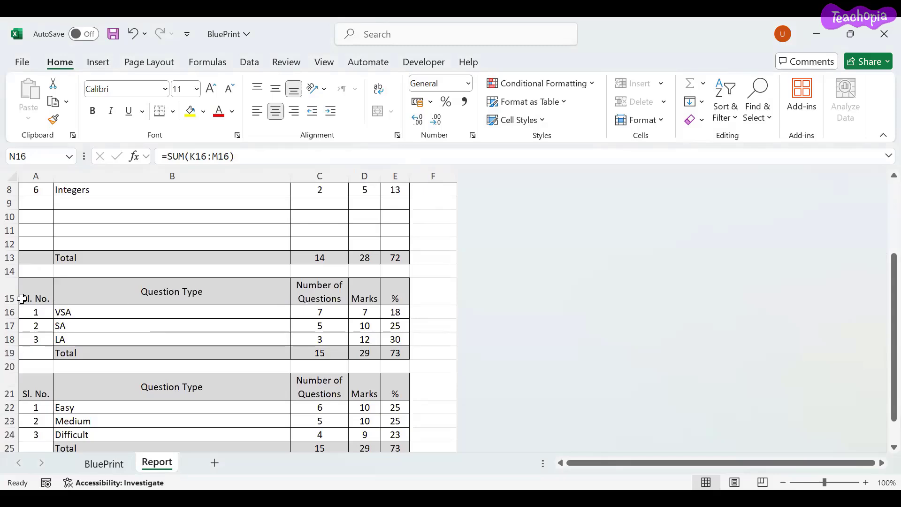
click(104, 463)
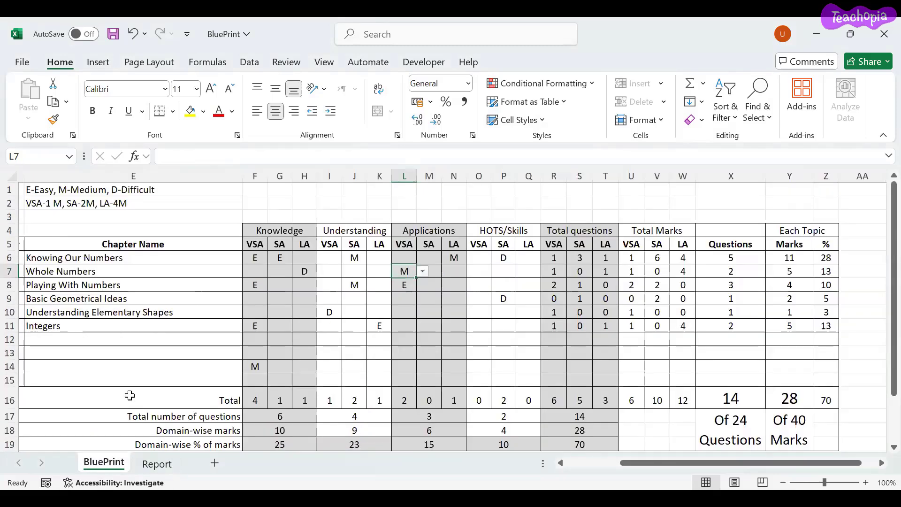
click(161, 464)
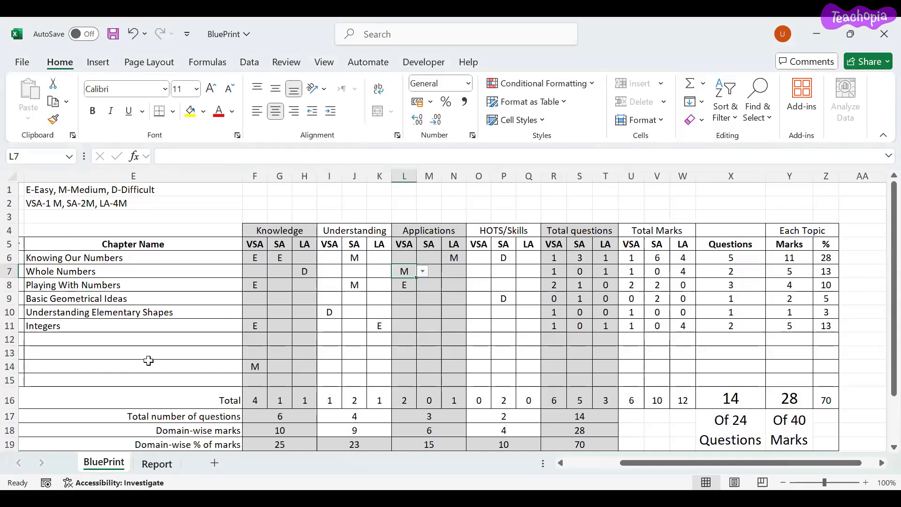
scroll(167, 324, up, 2)
scroll(169, 295, down, 2)
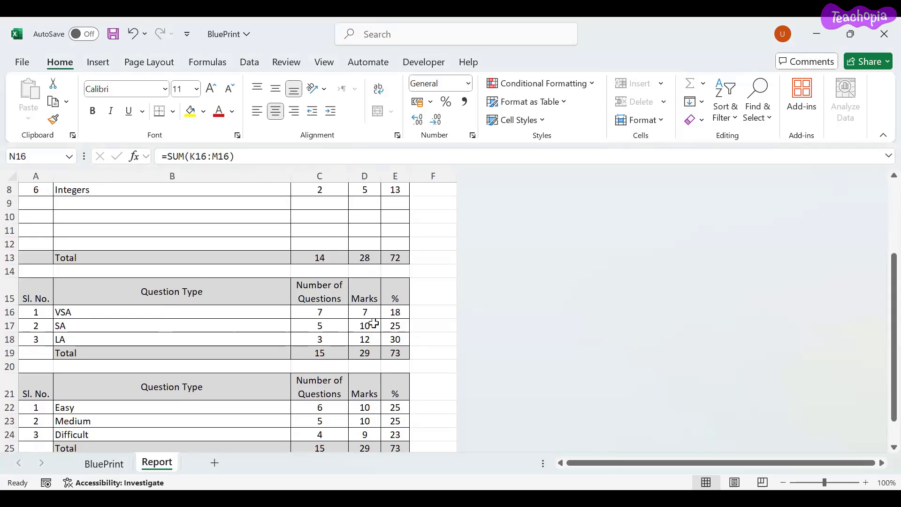
scroll(394, 312, down, 3)
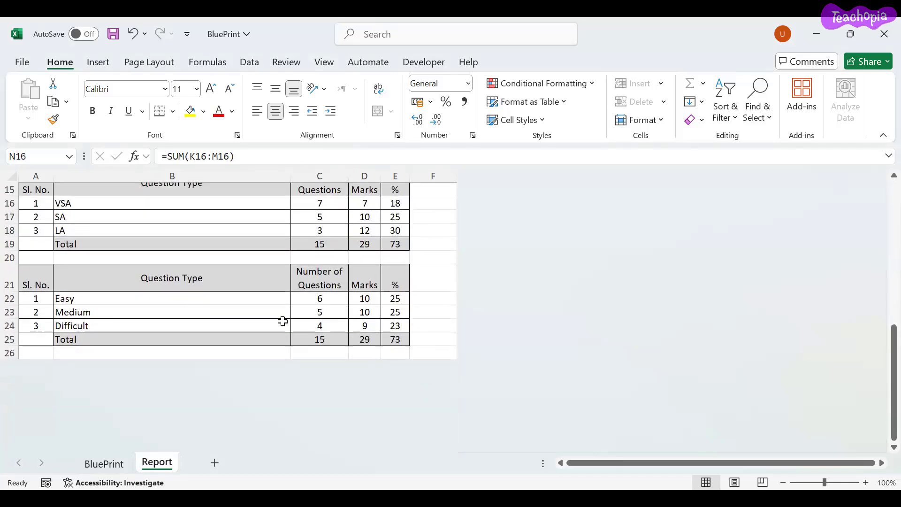
scroll(329, 326, up, 5)
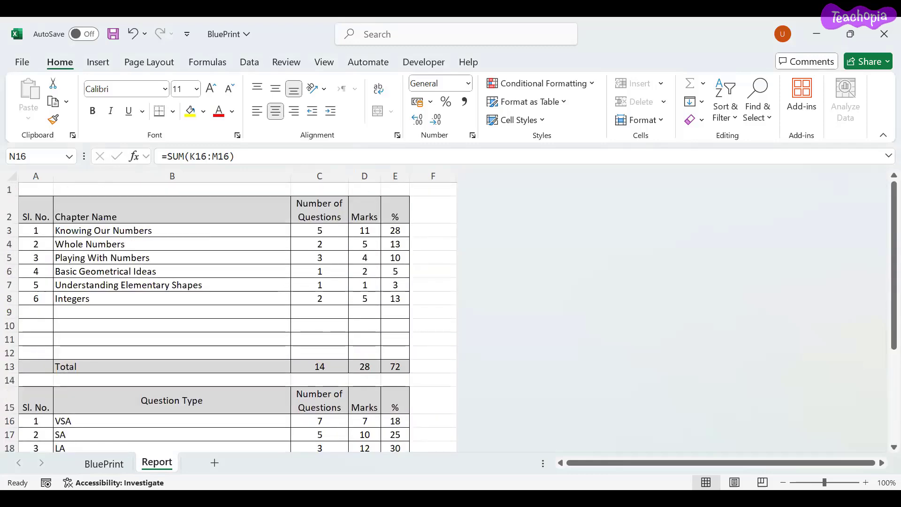
Return to the BluePrint sheet and check the difficulty options for the Knowledge VSA question of Knowing Our Numbers.
click(100, 464)
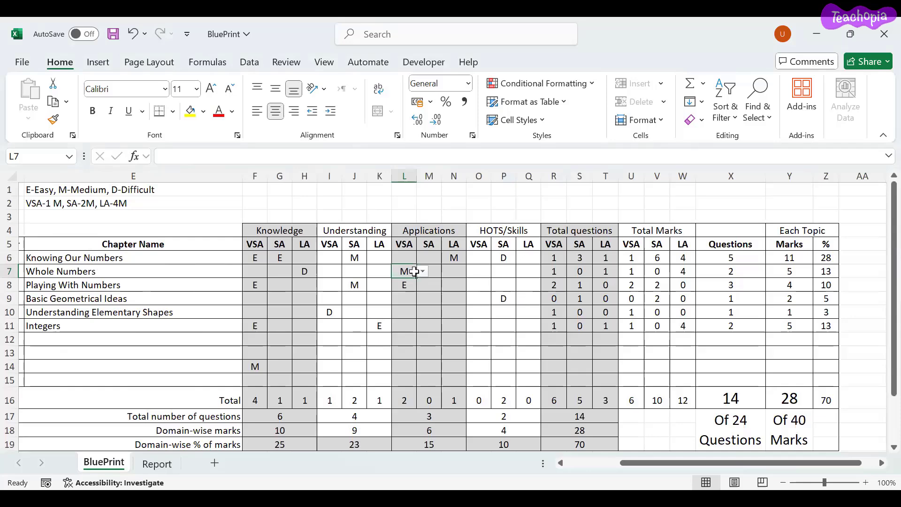
click(265, 262)
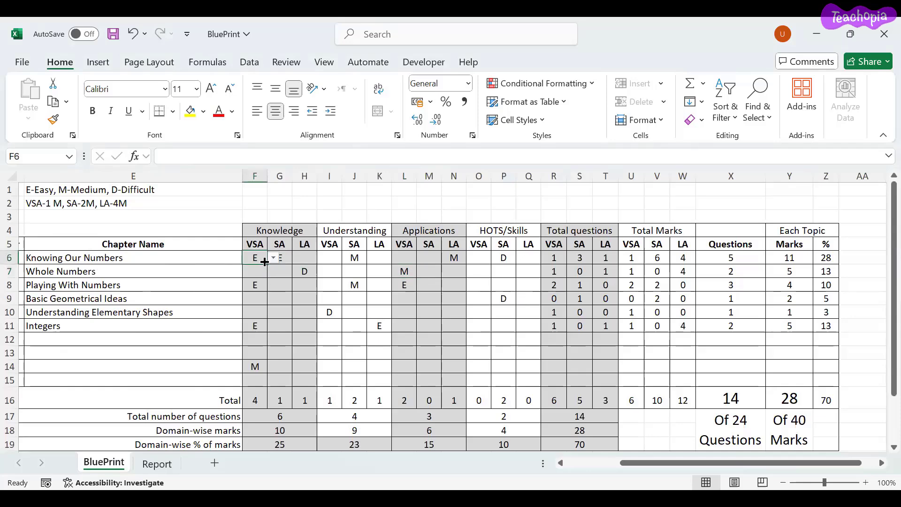
click(273, 258)
click(280, 273)
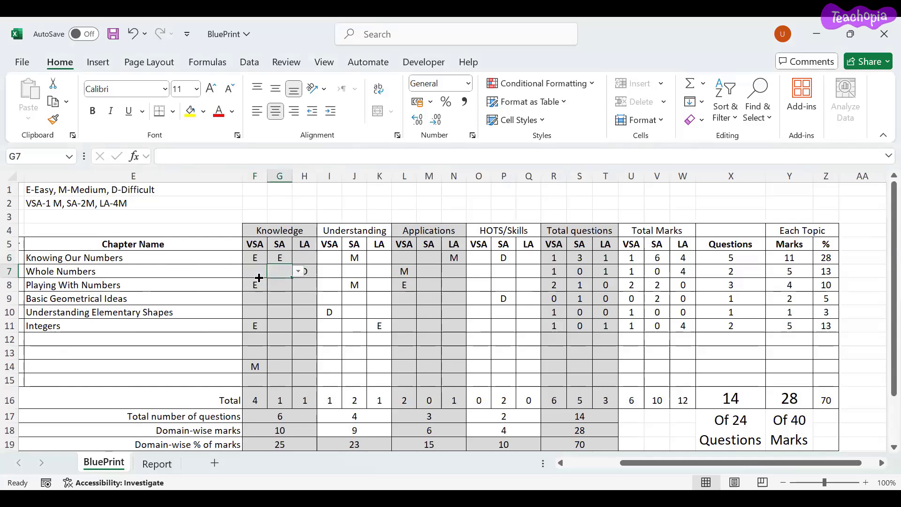